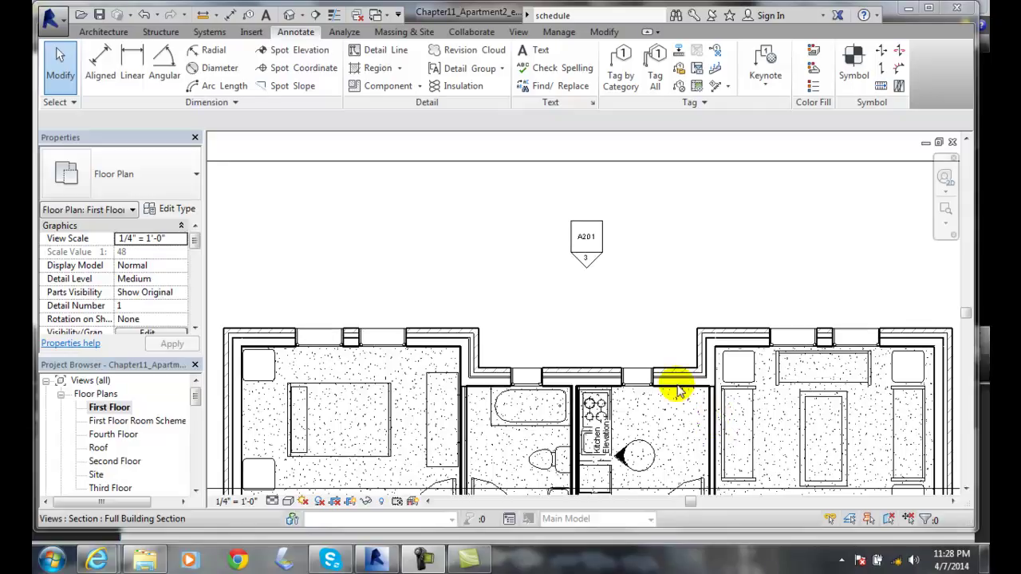
Step: Start a new legend view from the View tab's Legends menu
{"action": "left_click", "coordinate": [519, 31]}
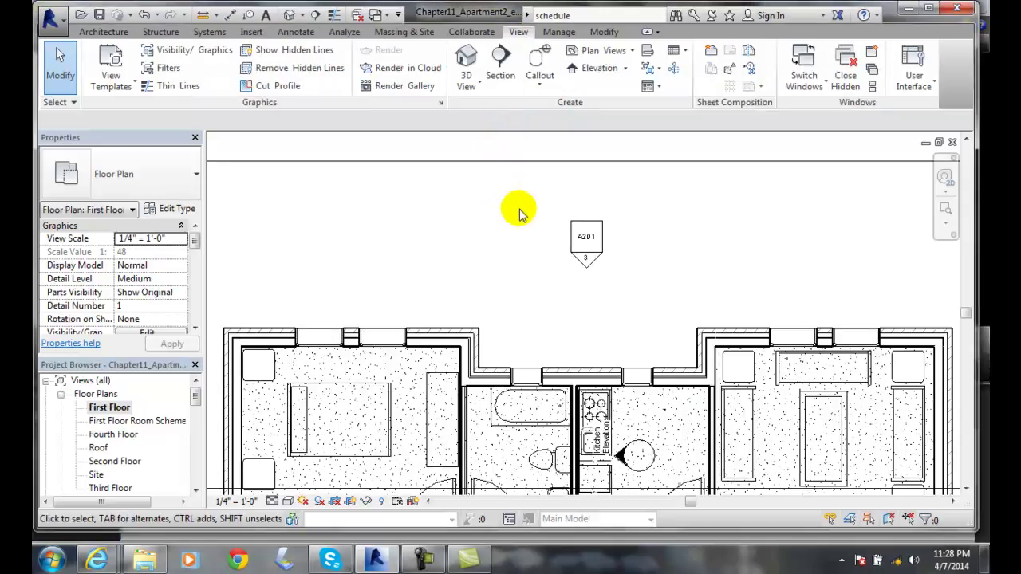
{"action": "left_click", "coordinate": [658, 88]}
Step: Create a legend view named 'Tag Legend' at 1/4" = 1'-0" scale
{"action": "left_click", "coordinate": [671, 111]}
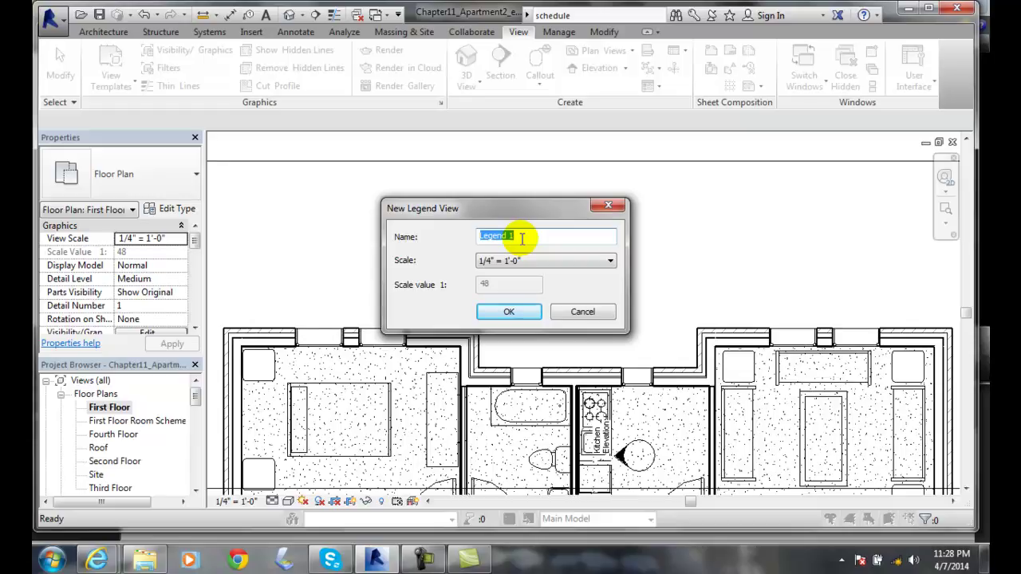
{"action": "type", "text": "Tag"}
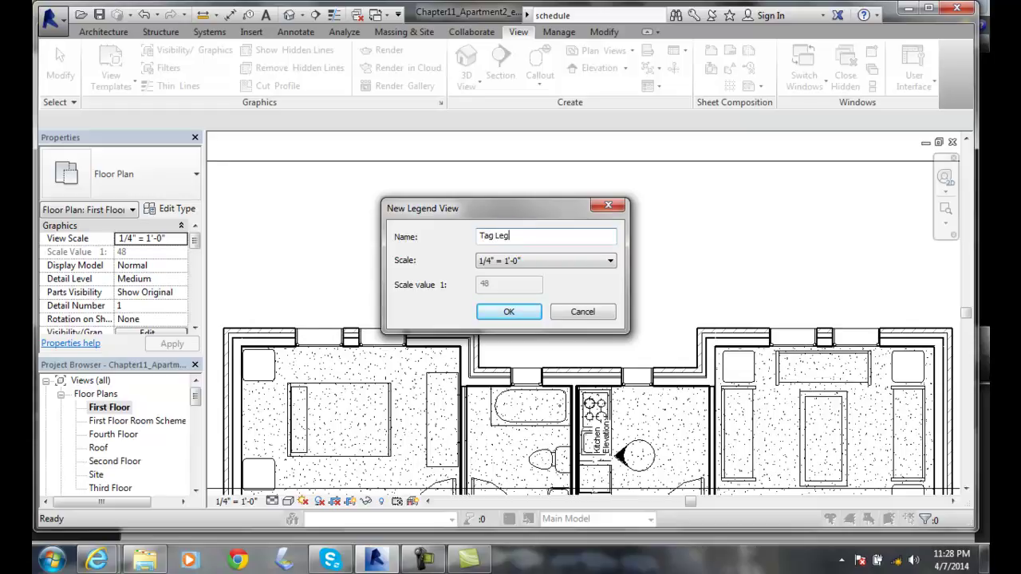
{"action": "left_click", "coordinate": [508, 312]}
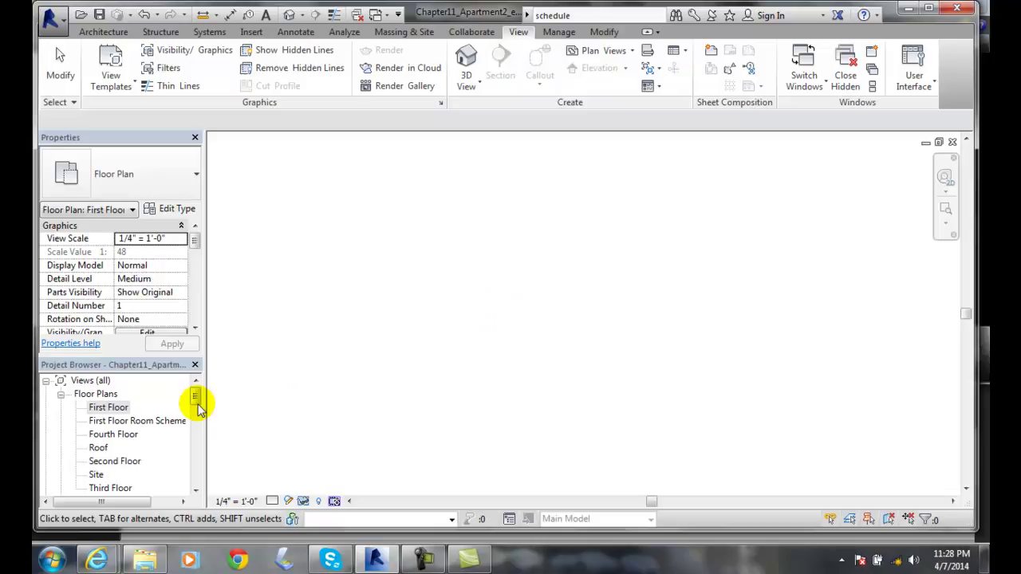
Step: Open Tag Legend from the Project Browser's Legends list, with annotation tools ready
{"action": "left_click_drag", "start_coordinate": [198, 397], "coordinate": [197, 456]}
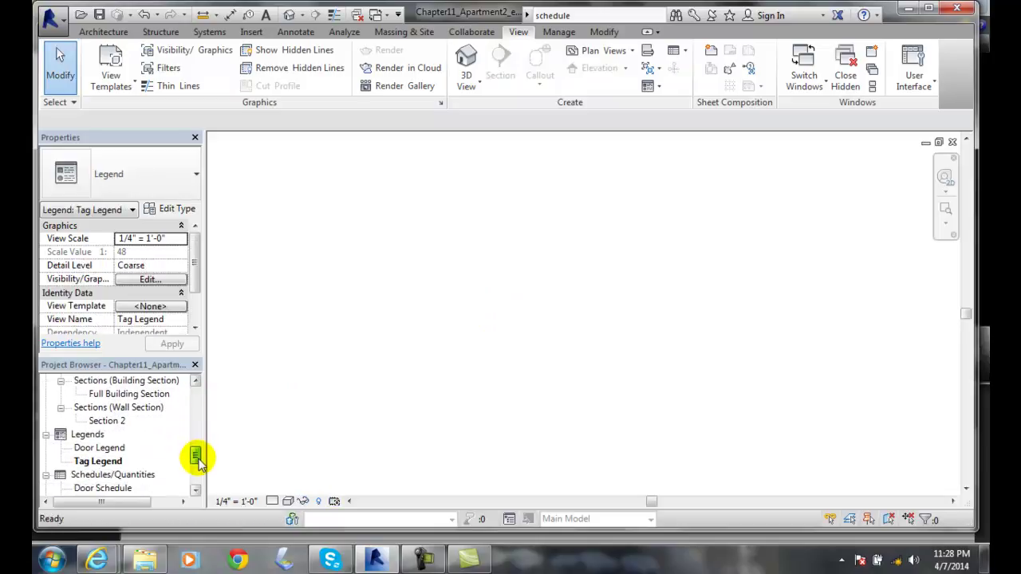
{"action": "left_click", "coordinate": [94, 463]}
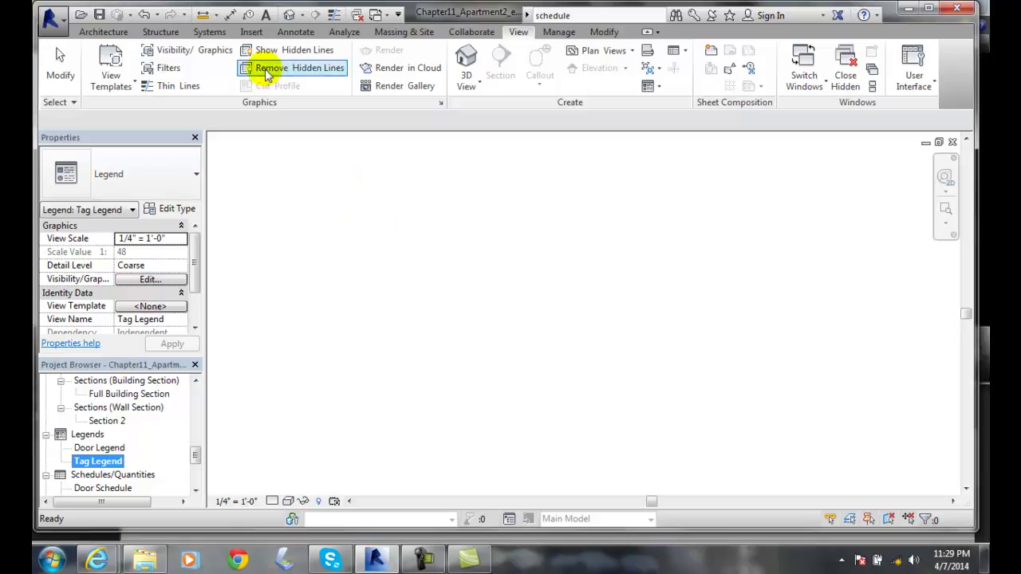
{"action": "left_click", "coordinate": [295, 33]}
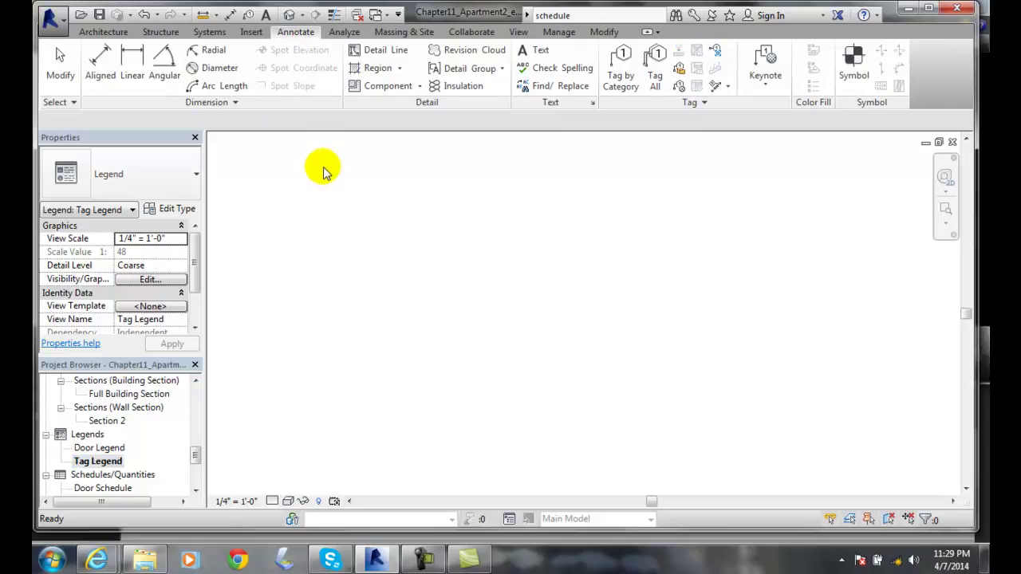
Step: Draw a closed rectangular border of detail lines, about 11'-1" wide, in the legend
{"action": "left_click", "coordinate": [380, 50]}
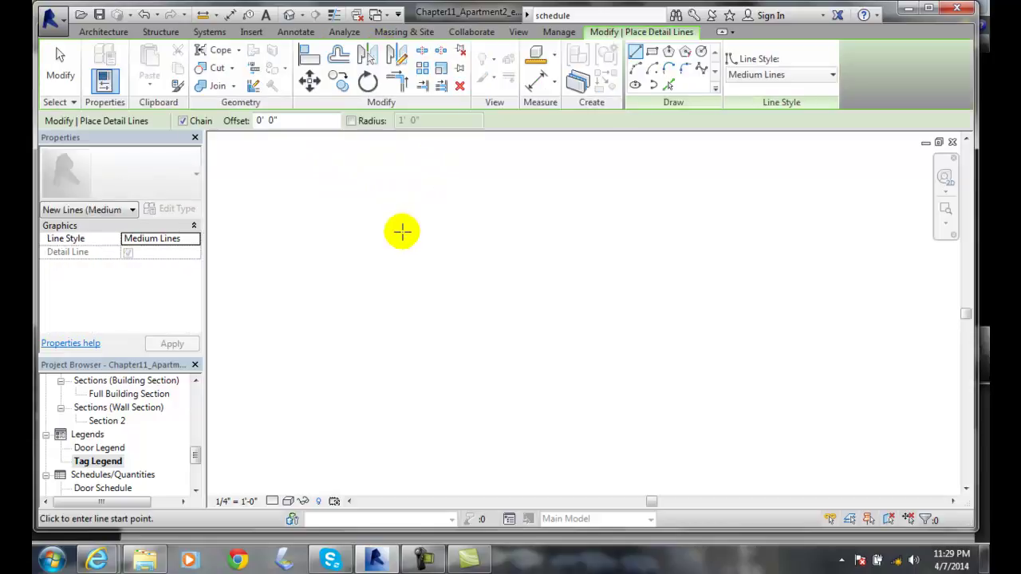
{"action": "left_click", "coordinate": [402, 231]}
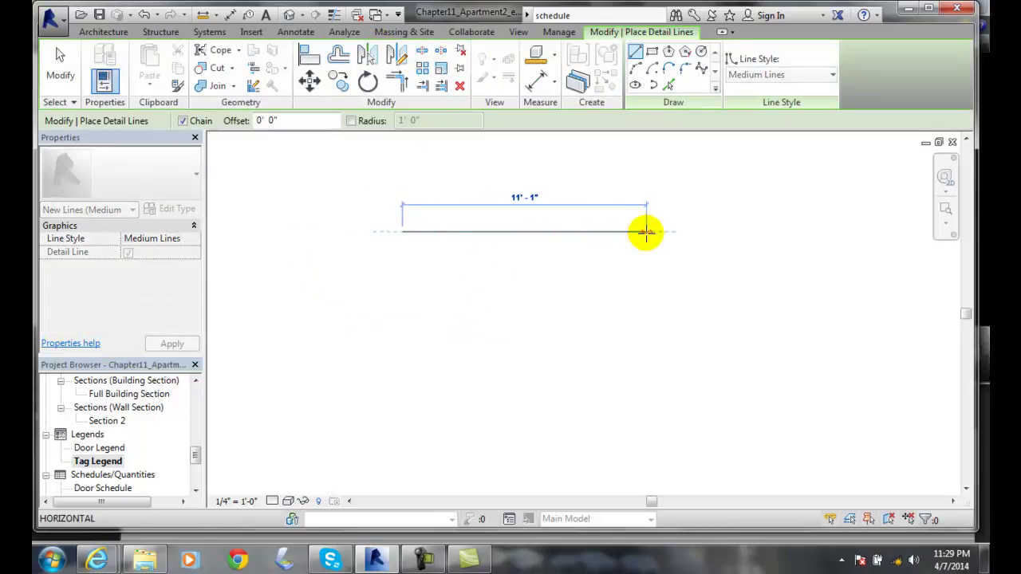
{"action": "left_click", "coordinate": [646, 232]}
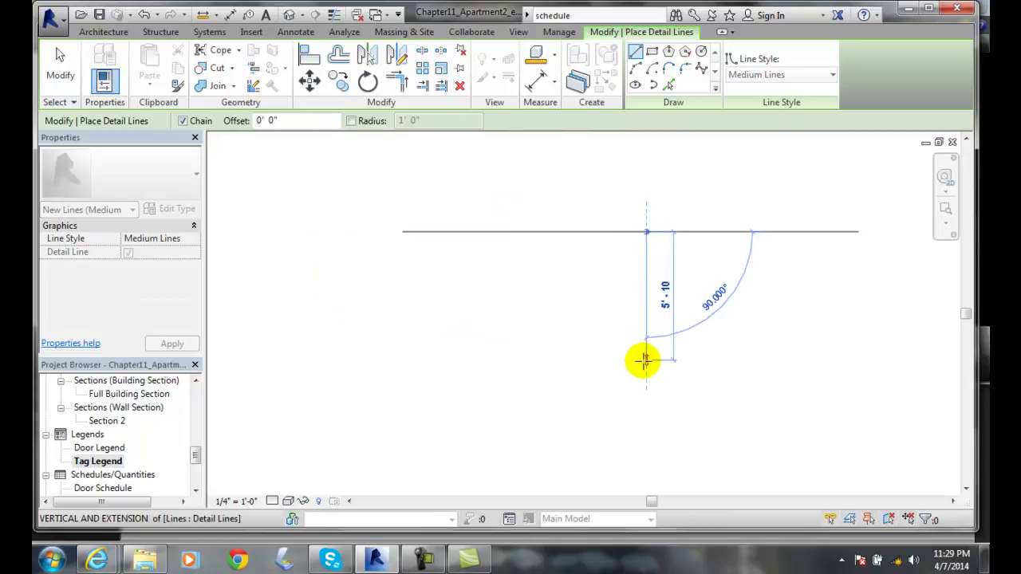
{"action": "left_click", "coordinate": [614, 351]}
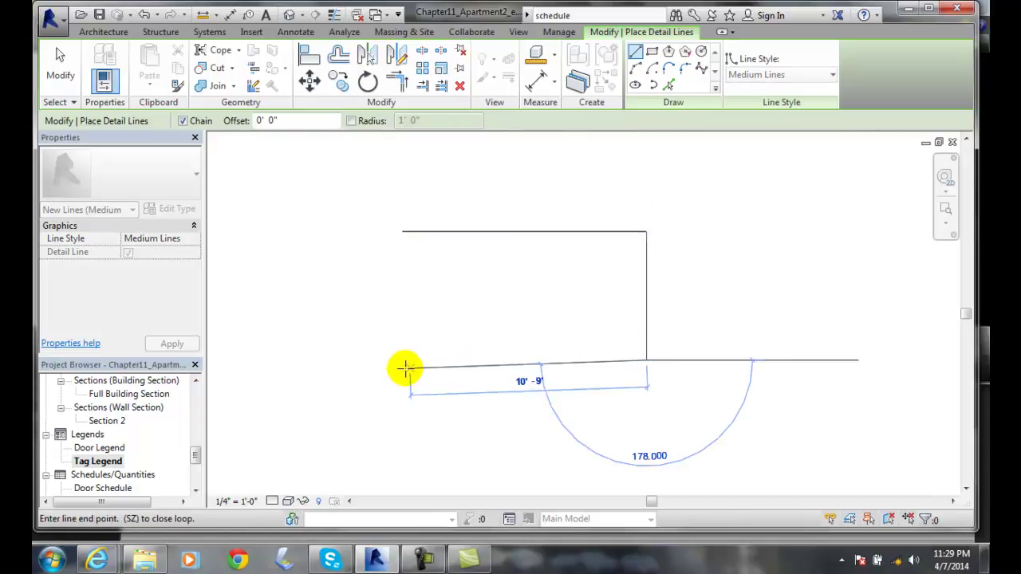
{"action": "left_click", "coordinate": [401, 361]}
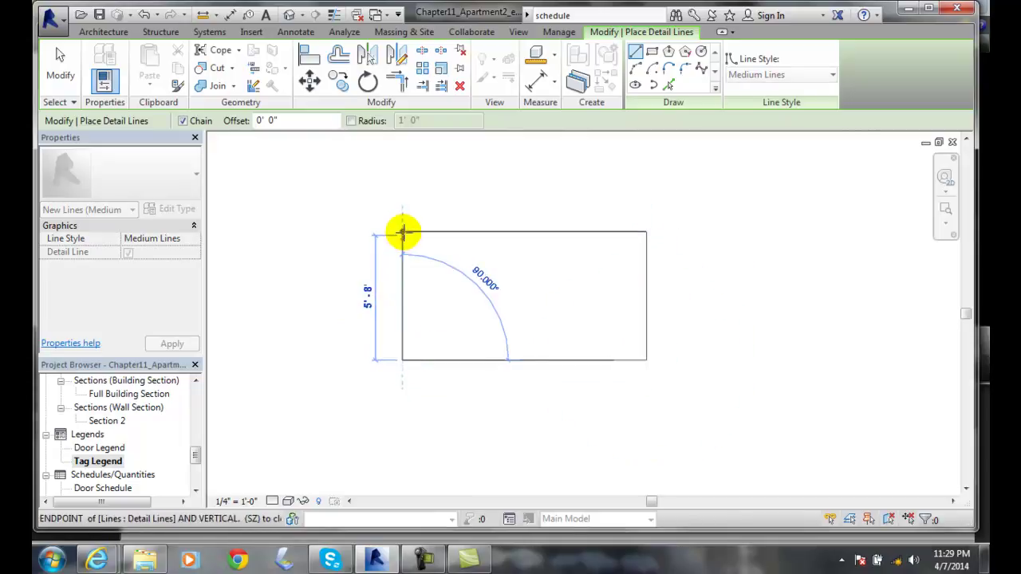
{"action": "left_click", "coordinate": [402, 231]}
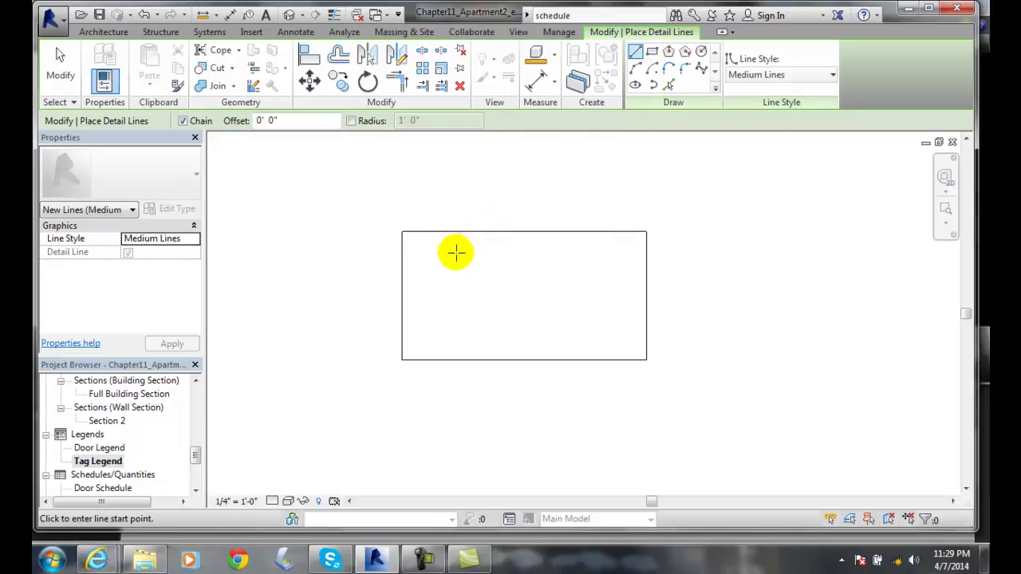
Step: Pick the Doors : Single-Decorative 2 : 30" x 80" legend component for placement
{"action": "left_click", "coordinate": [295, 32]}
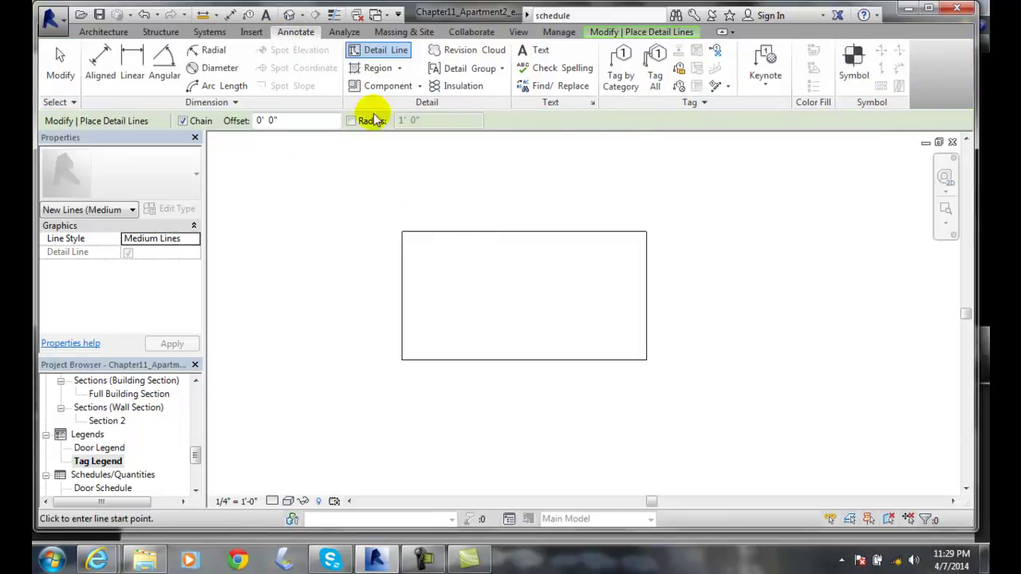
{"action": "left_click", "coordinate": [418, 85]}
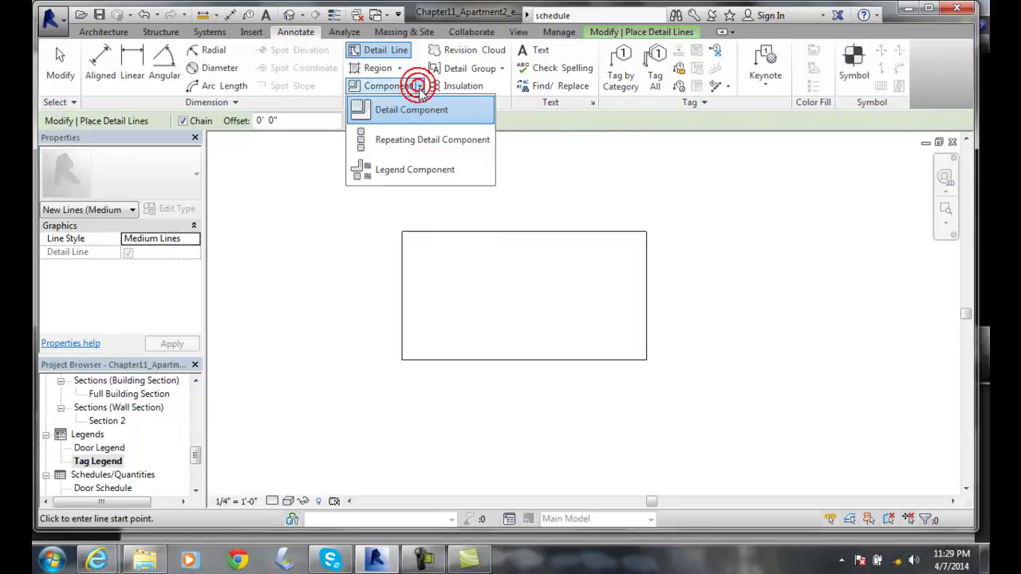
{"action": "left_click", "coordinate": [407, 170]}
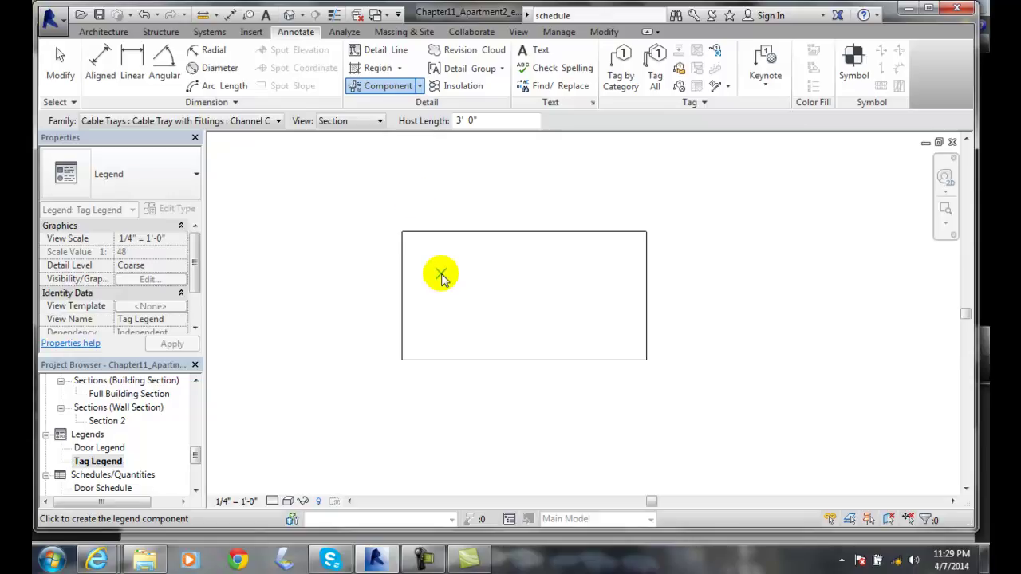
{"action": "left_click", "coordinate": [278, 121]}
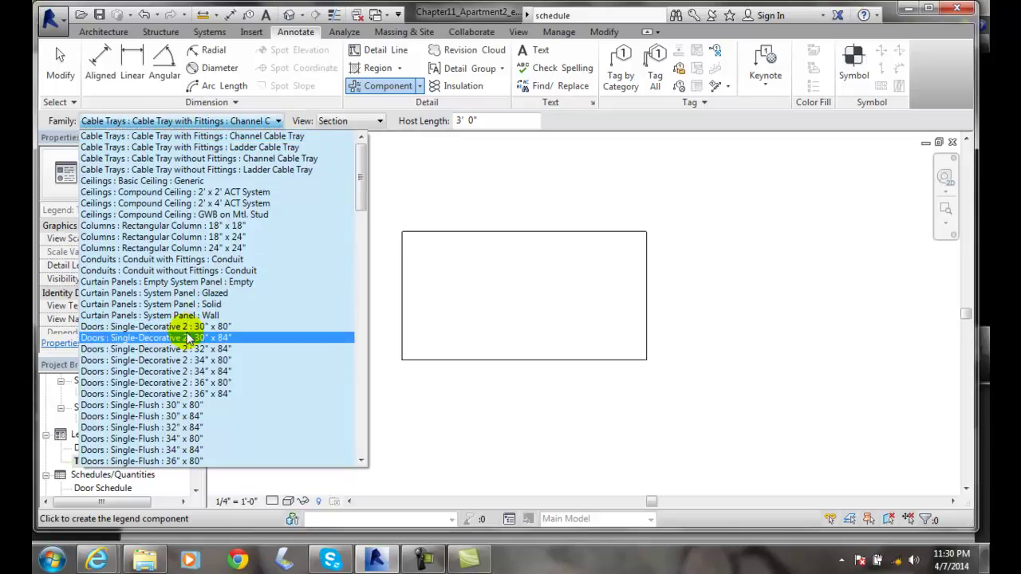
{"action": "left_click", "coordinate": [190, 328]}
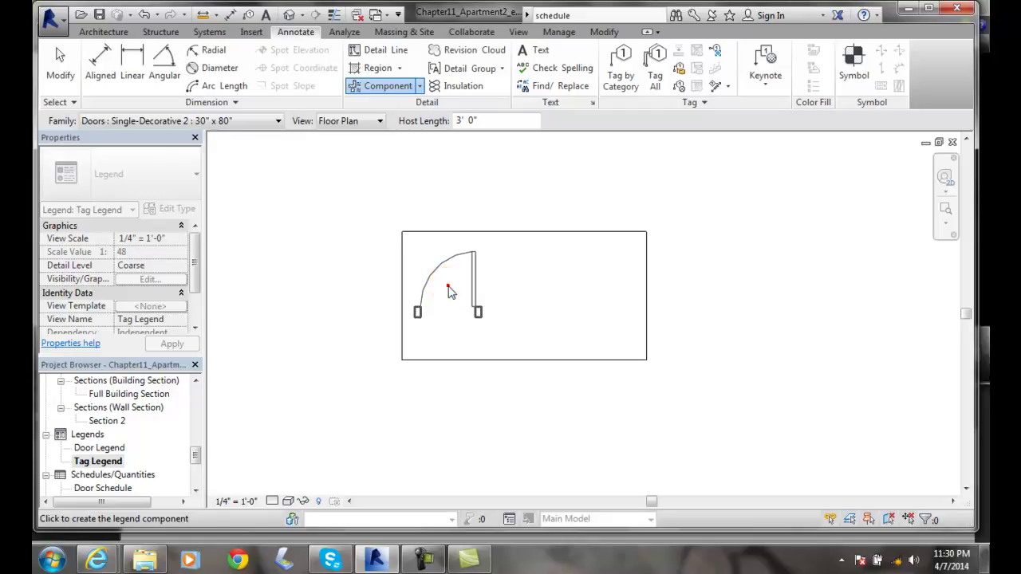
Step: Place the decorative door's plan symbol in the rectangle and its front elevation beside it
{"action": "left_click", "coordinate": [449, 290]}
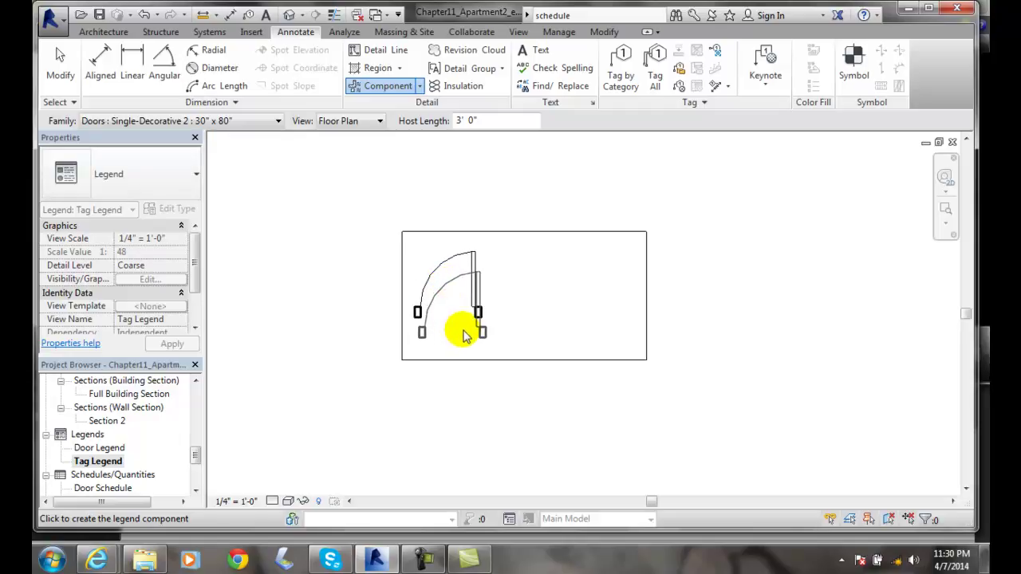
{"action": "left_click", "coordinate": [528, 292]}
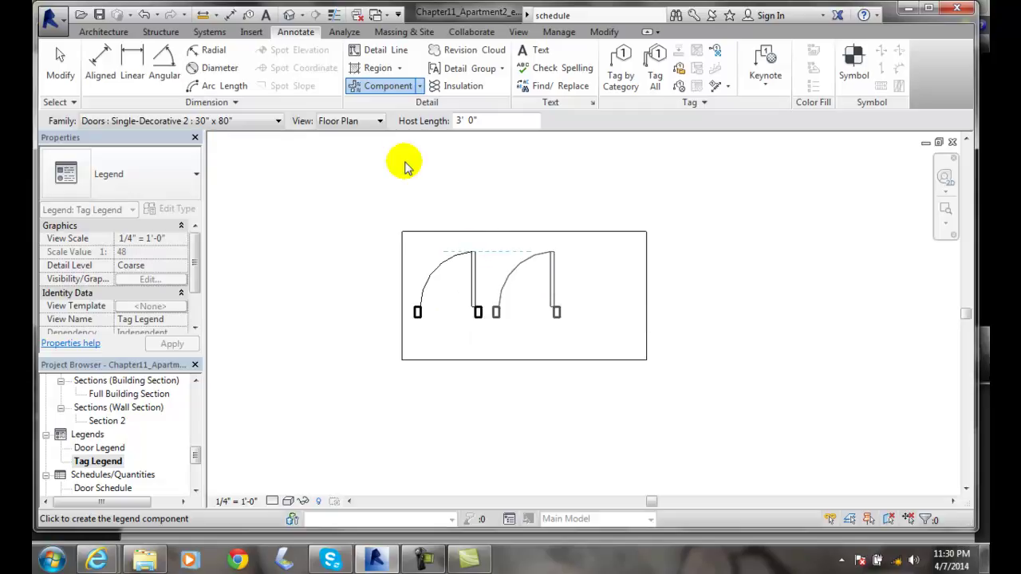
{"action": "left_click", "coordinate": [380, 121]}
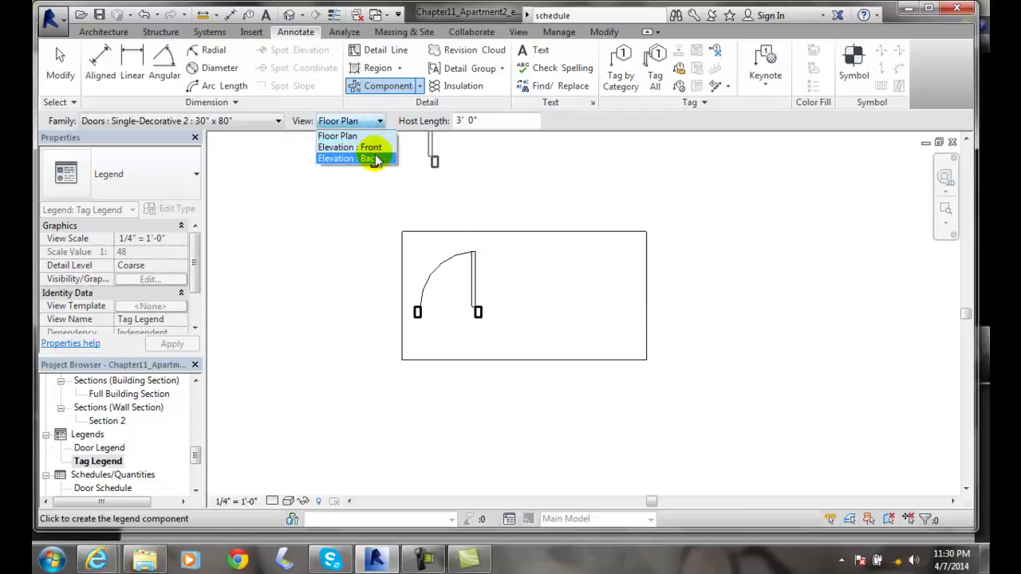
{"action": "left_click", "coordinate": [369, 148]}
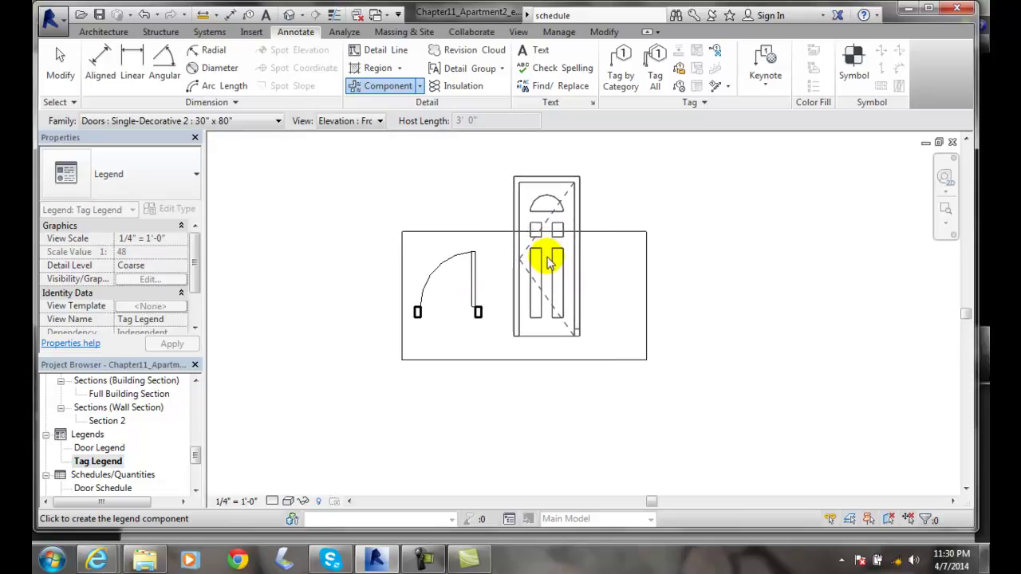
{"action": "left_click", "coordinate": [548, 263]}
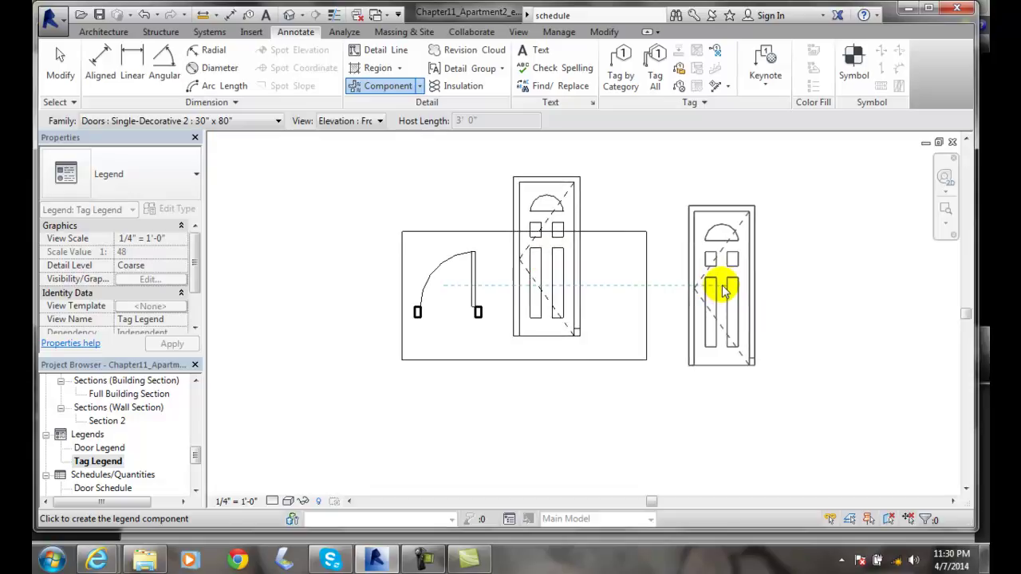
{"action": "key", "text": "Escape"}
{"action": "key", "text": "Escape"}
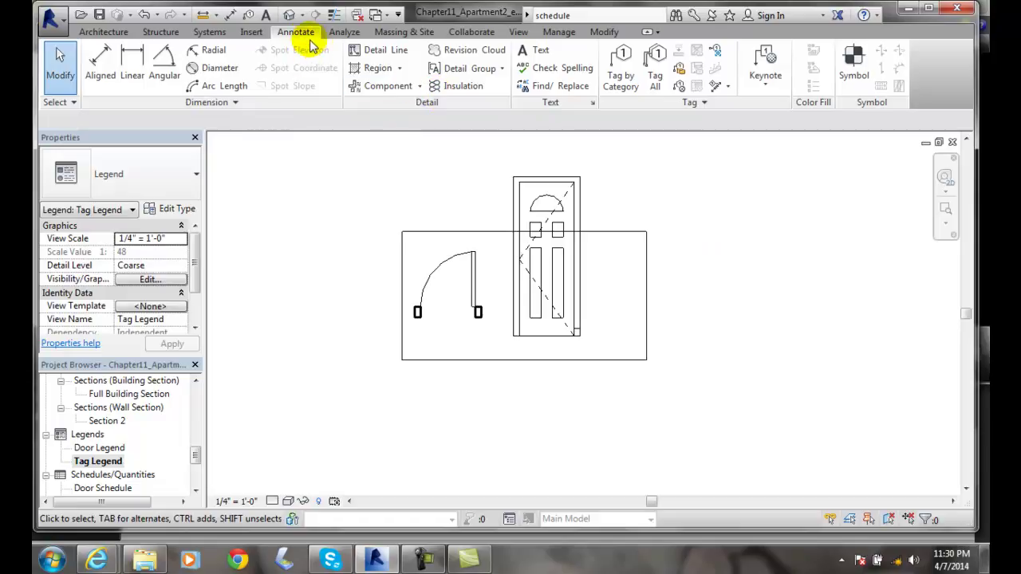
Step: Add the text label 'SINGLE DECORATIVE DOOR' to the right of the decorative door legend
{"action": "left_click", "coordinate": [533, 49]}
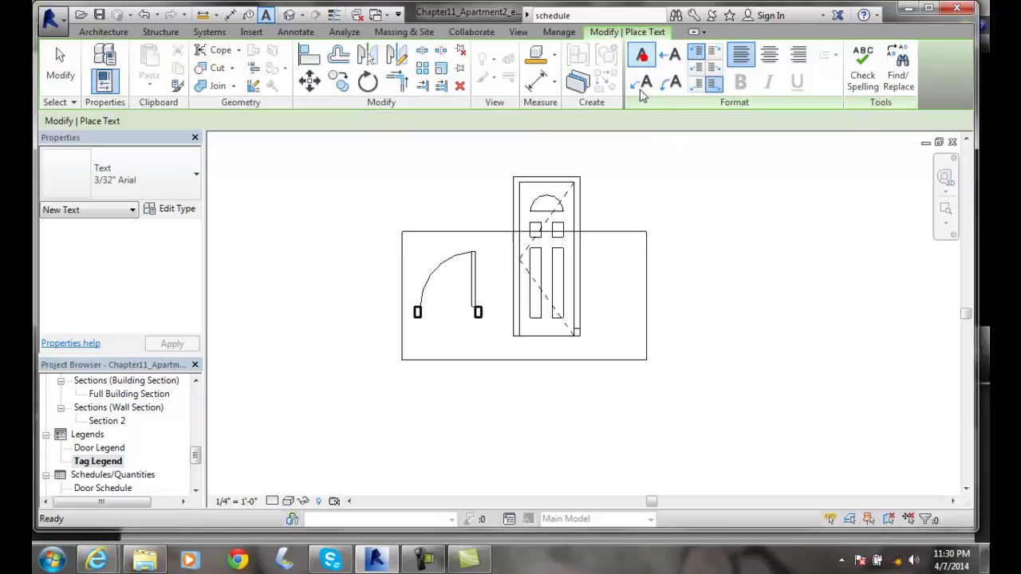
{"action": "left_click", "coordinate": [674, 299]}
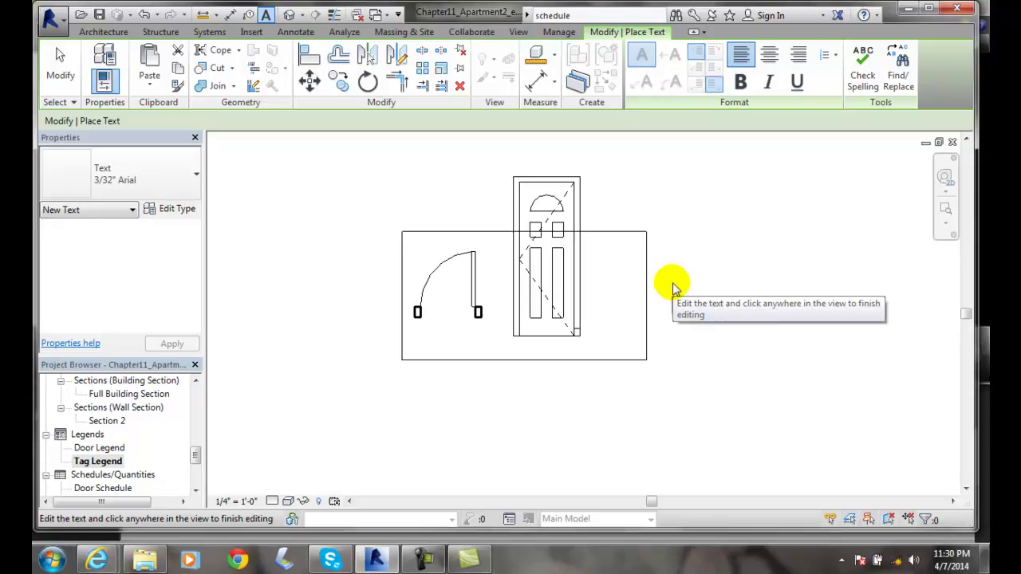
{"action": "type", "text": "single"}
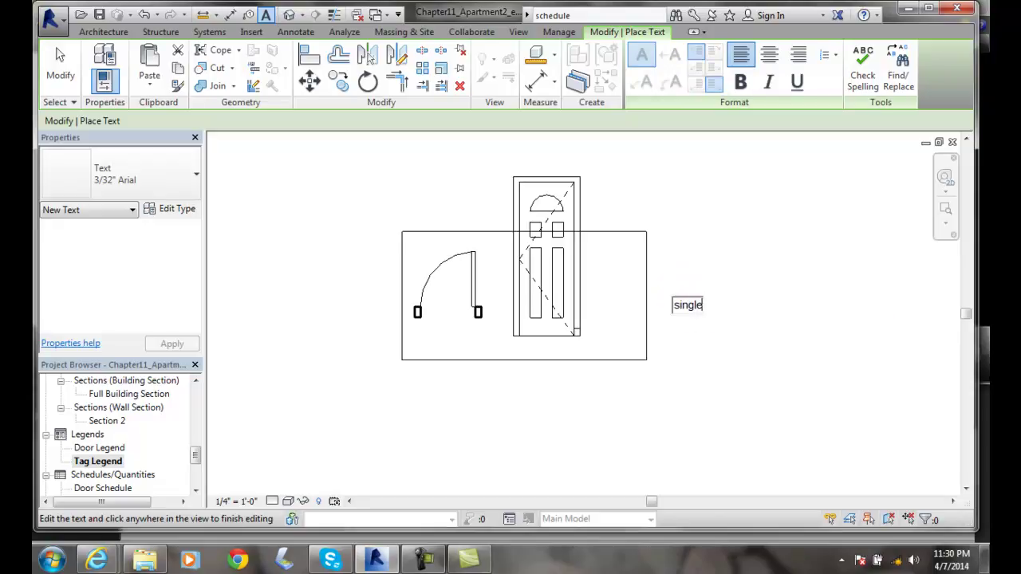
{"action": "left_click", "coordinate": [672, 288]}
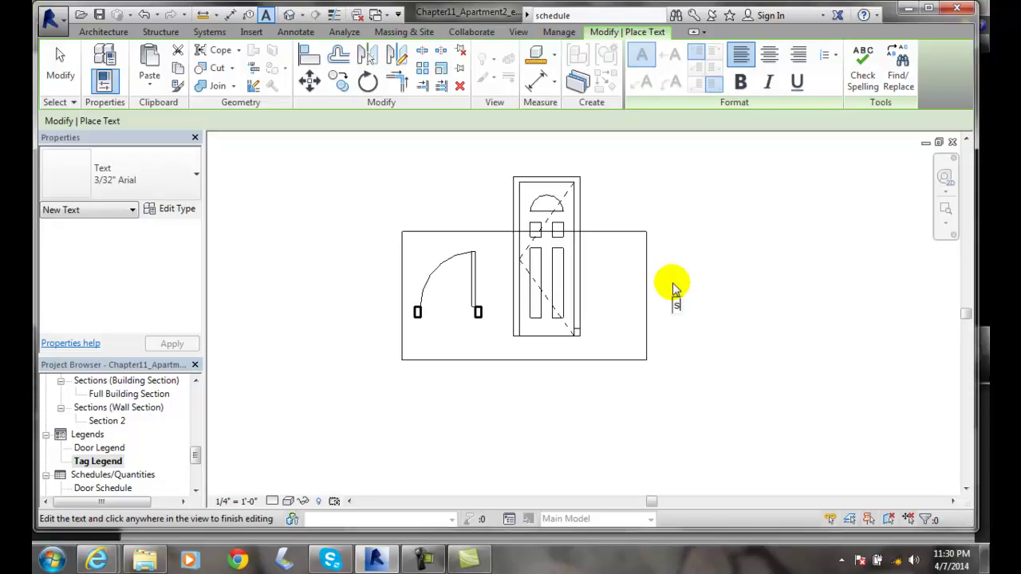
{"action": "key", "text": "Caps_Lock"}
{"action": "type", "text": "SING"}
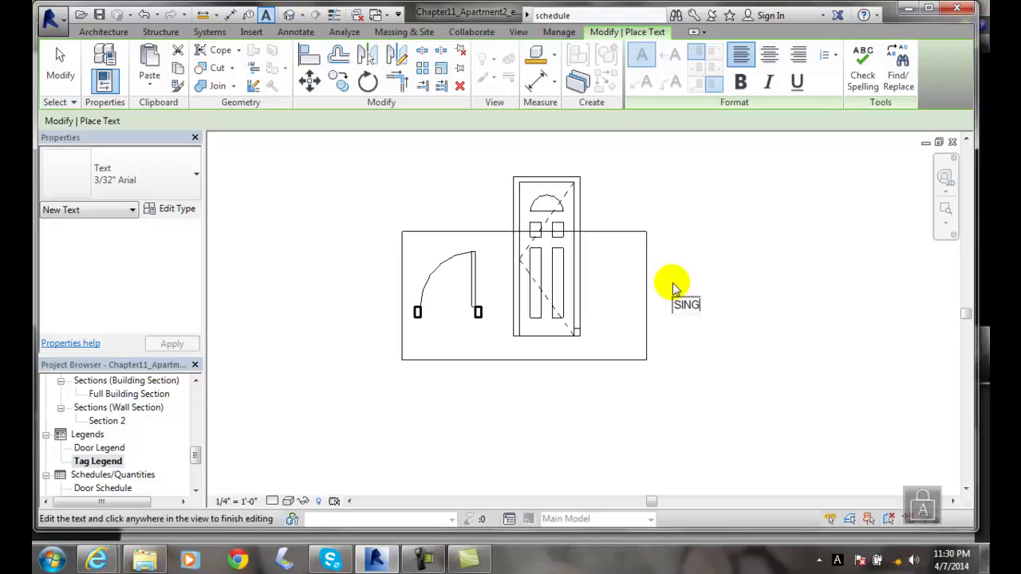
{"action": "type", "text": "LE DECORATIVE"}
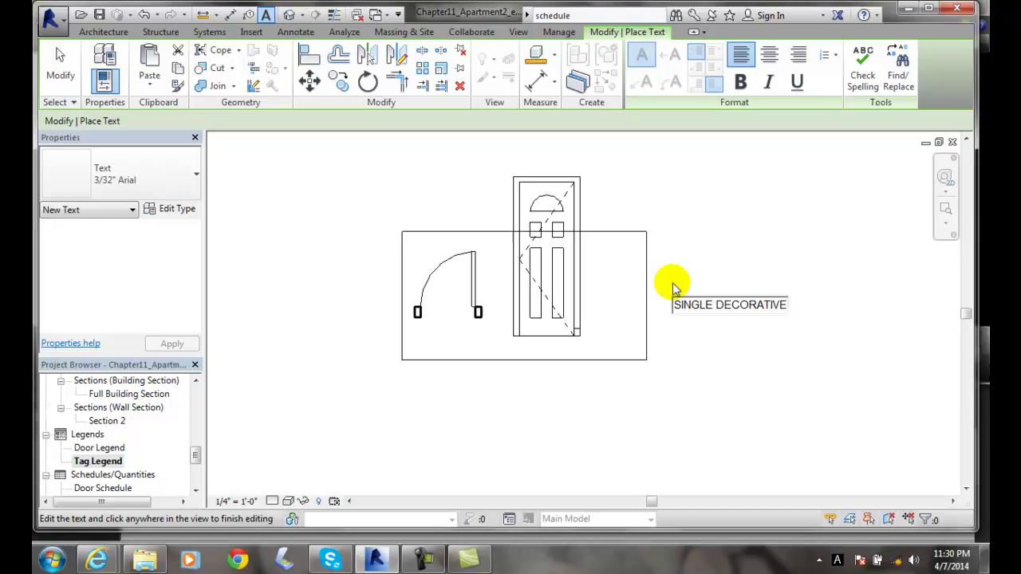
{"action": "type", "text": " DOOR"}
{"action": "left_click", "coordinate": [688, 348]}
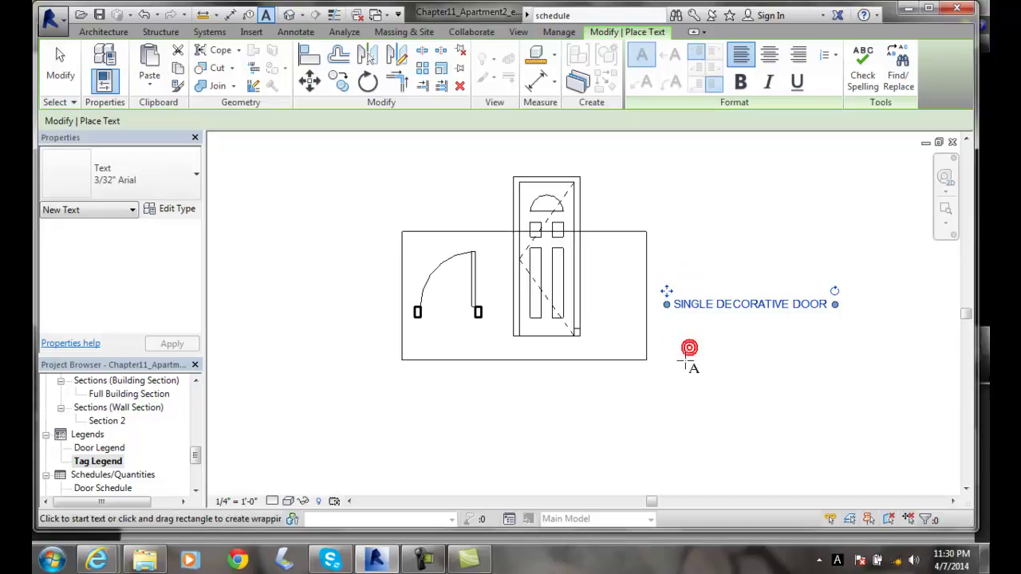
{"action": "key", "text": "Escape"}
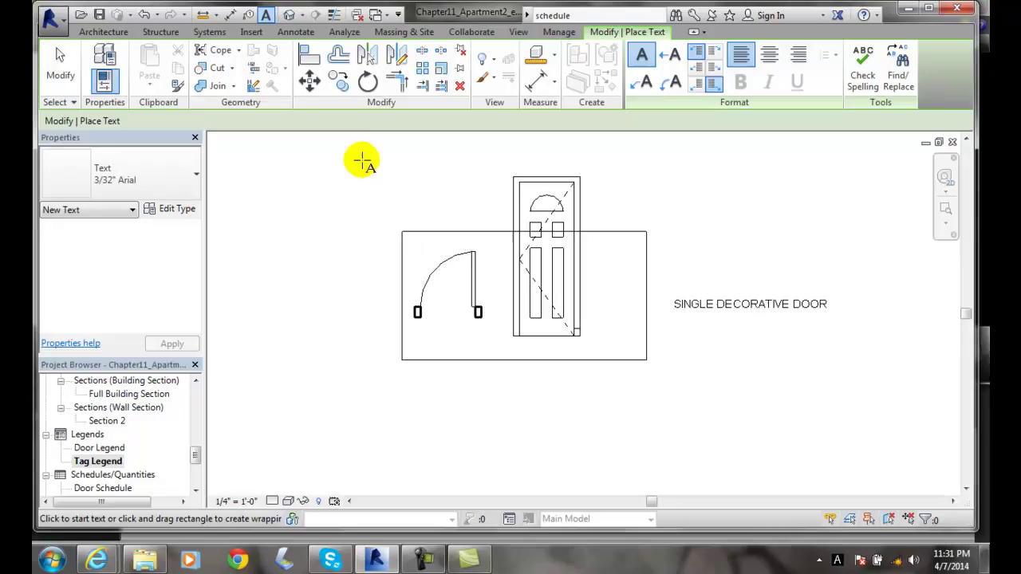
Step: Select the Doors : Single-Flush 30" x 80" legend component
{"action": "left_click", "coordinate": [288, 32]}
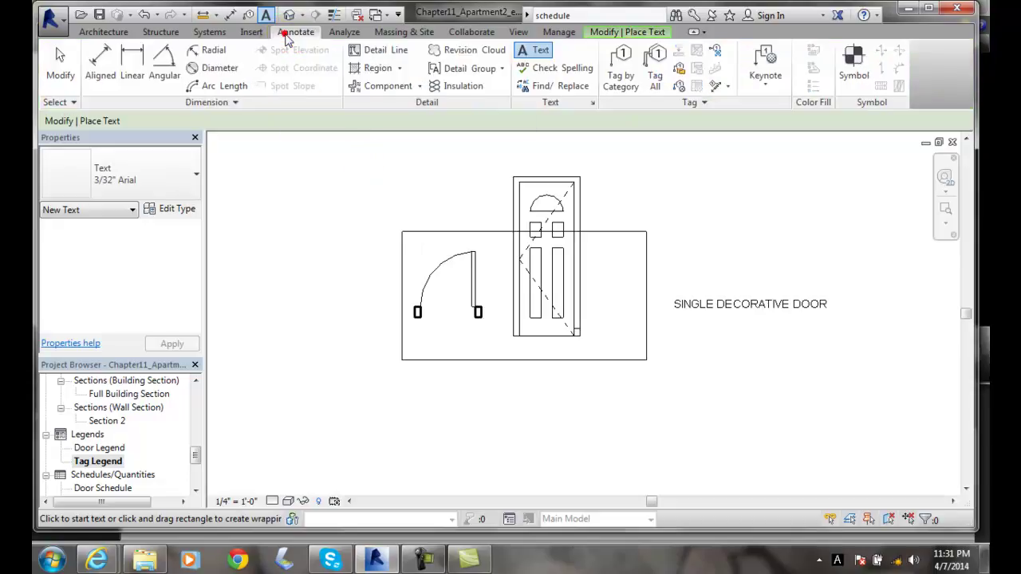
{"action": "left_click", "coordinate": [420, 86]}
{"action": "left_click", "coordinate": [392, 167]}
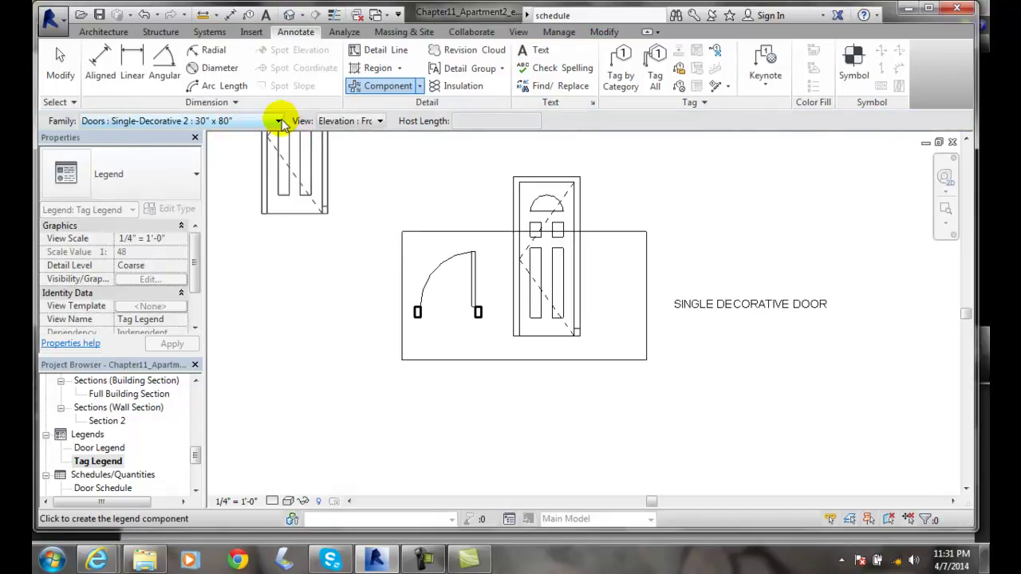
{"action": "left_click", "coordinate": [279, 121]}
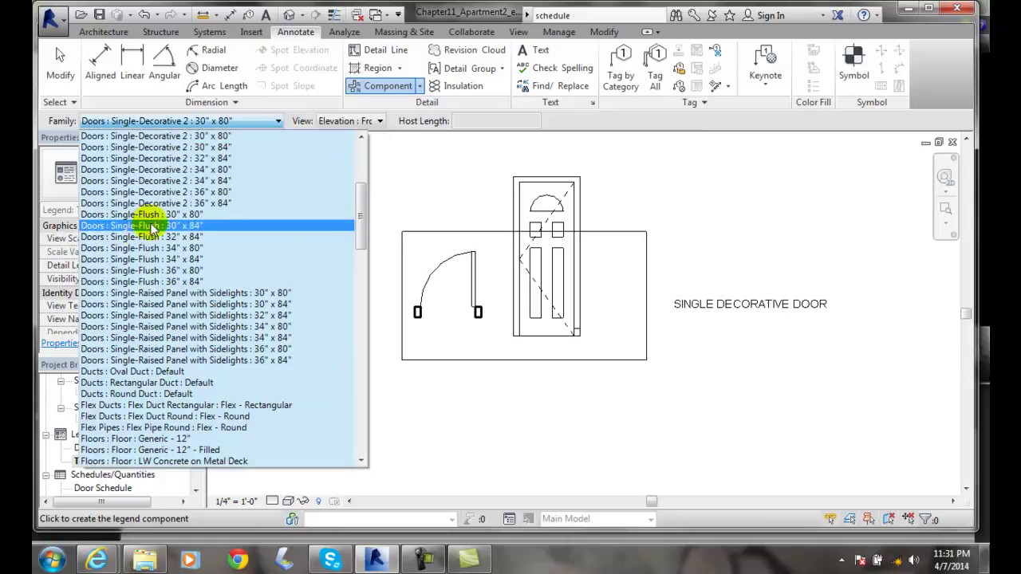
{"action": "scroll", "coordinate": [358, 210], "scroll_direction": "up", "scroll_amount": 2}
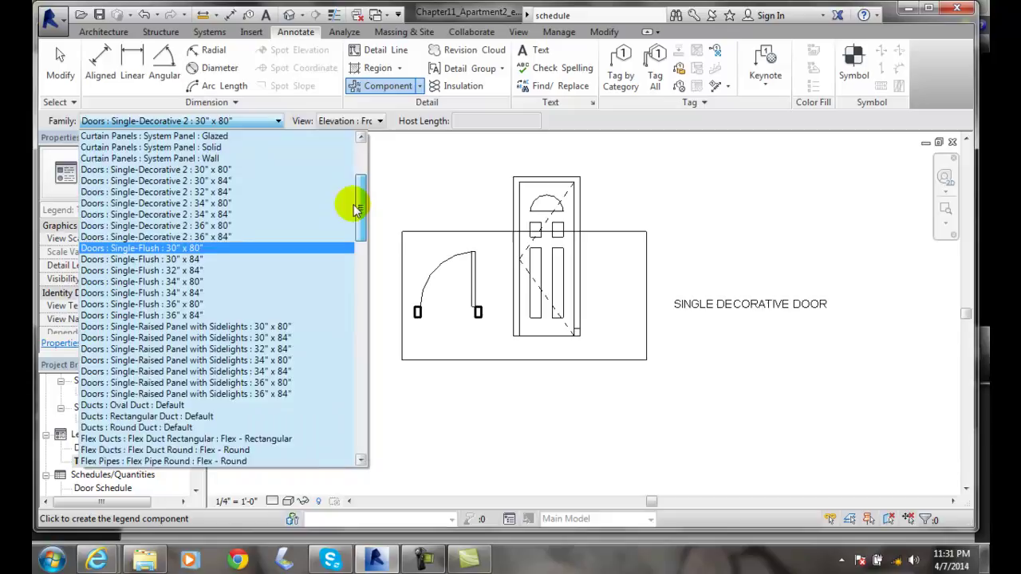
{"action": "scroll", "coordinate": [358, 210], "scroll_direction": "down", "scroll_amount": 1}
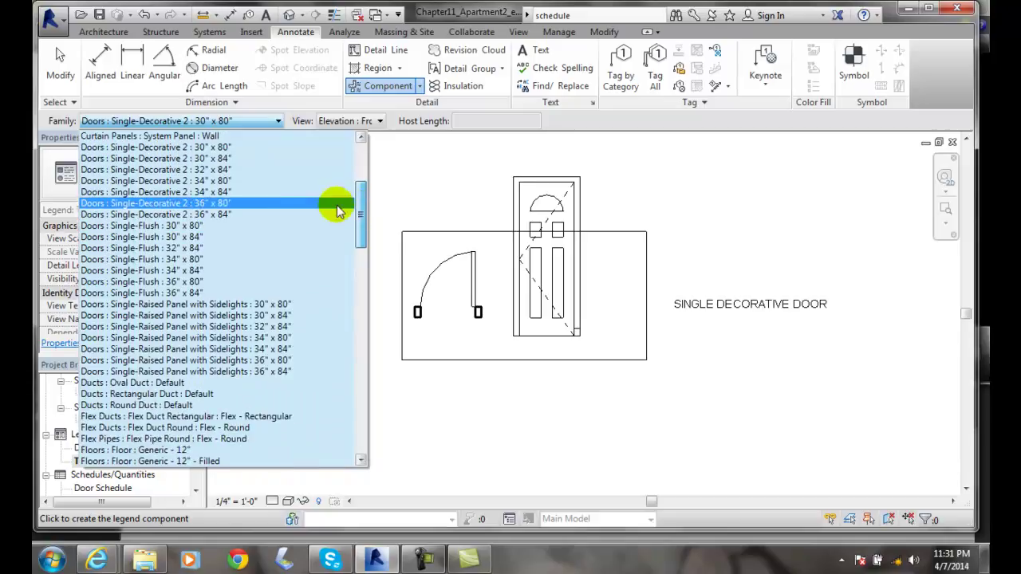
{"action": "left_click", "coordinate": [143, 228]}
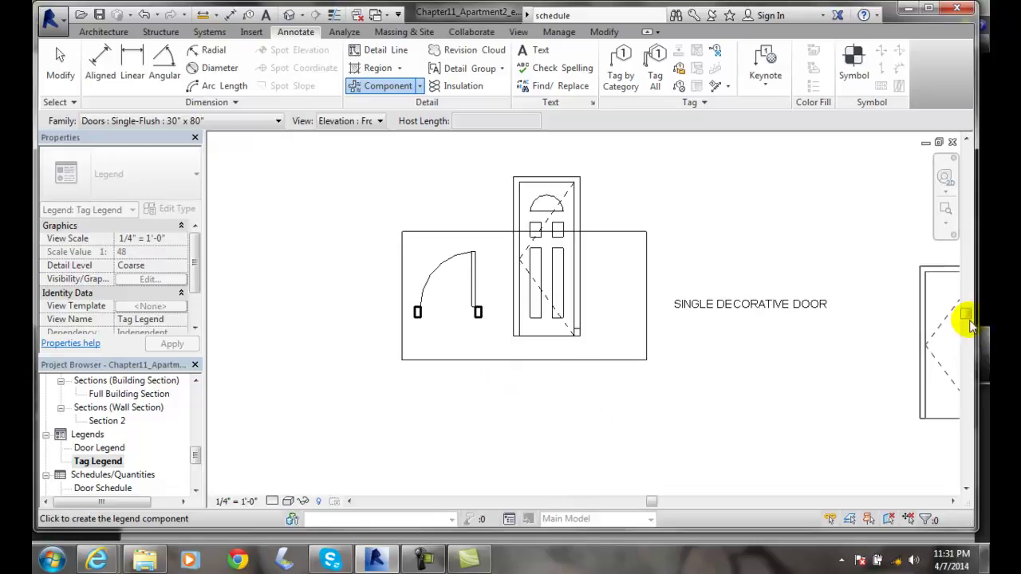
Step: Place the flush door's front elevation below the decorative door legend
{"action": "left_click_drag", "start_coordinate": [965, 318], "coordinate": [965, 343]}
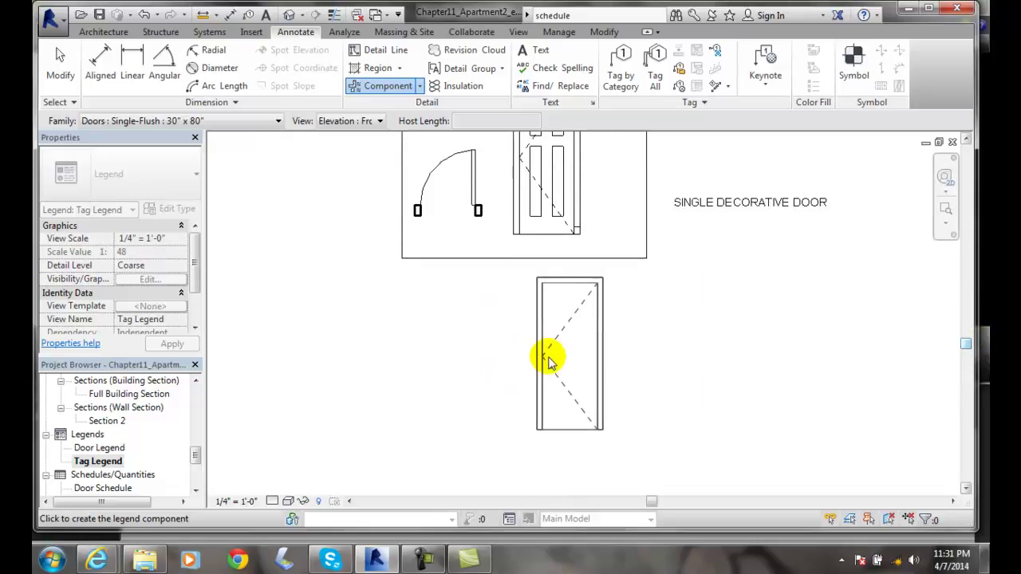
{"action": "left_click", "coordinate": [549, 361]}
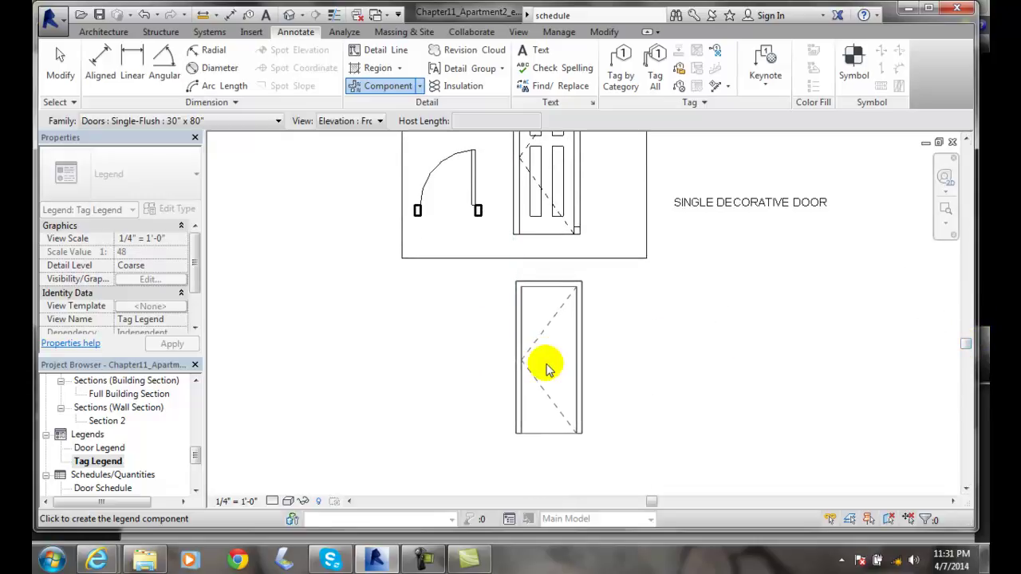
{"action": "left_click", "coordinate": [379, 120]}
Step: Place the flush door's floor-plan symbol left of its elevation
{"action": "left_click", "coordinate": [355, 130]}
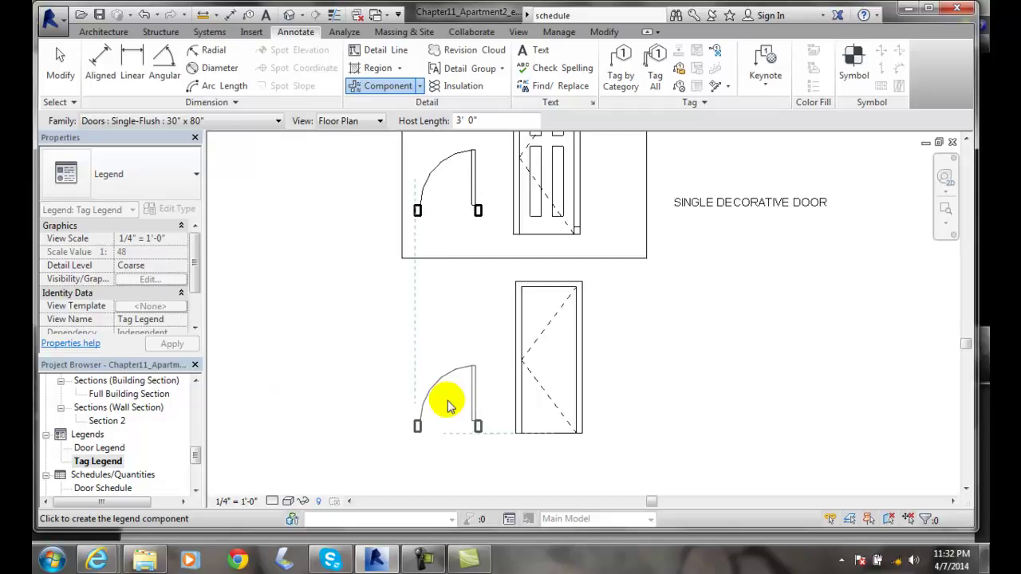
{"action": "left_click", "coordinate": [447, 406]}
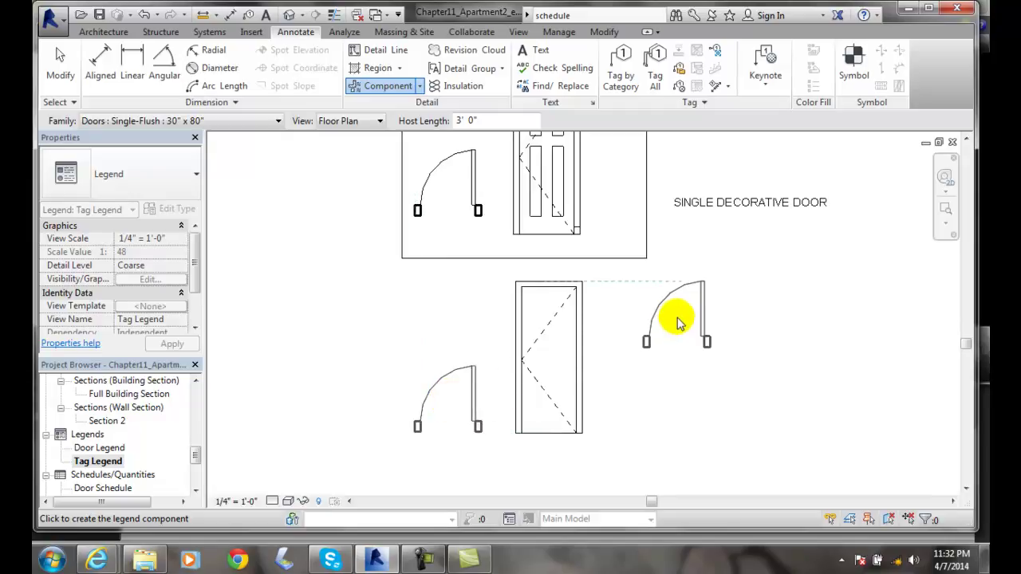
{"action": "key", "text": "Escape"}
{"action": "key", "text": "Escape"}
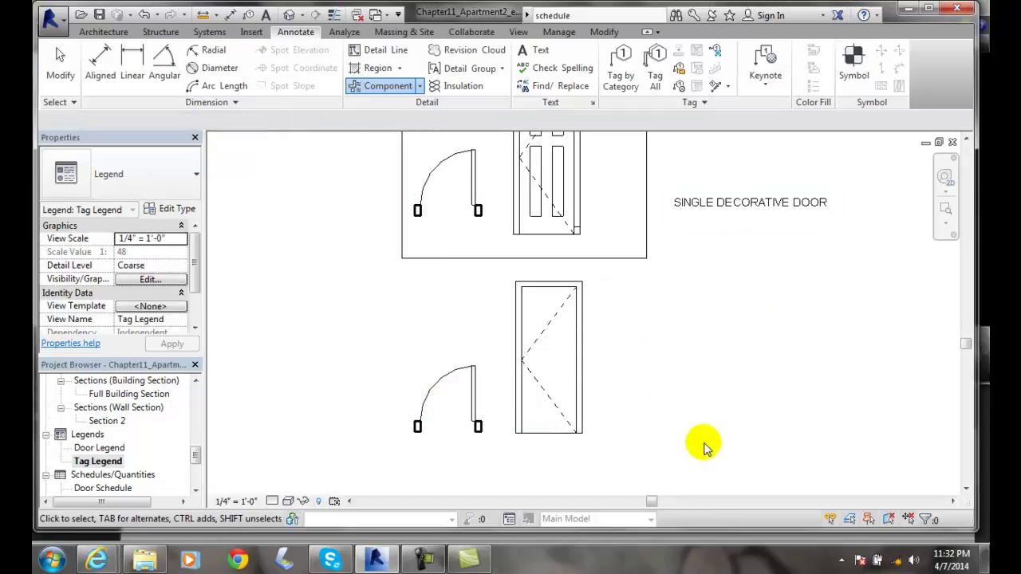
Step: Add the text label 'SINGLE FLUSH DOOR' to the right of the flush door components
{"action": "left_click", "coordinate": [532, 51]}
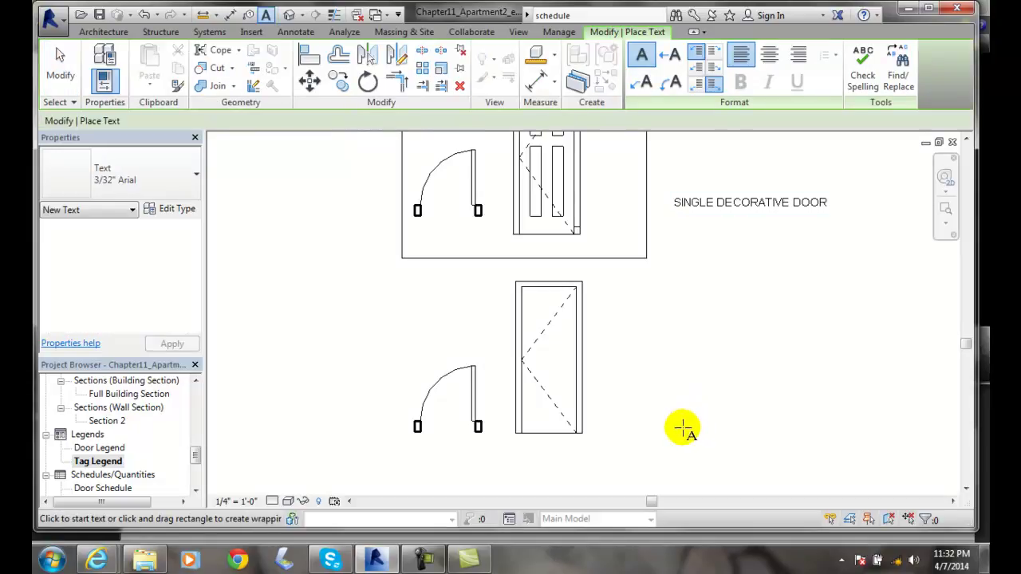
{"action": "left_click", "coordinate": [682, 429]}
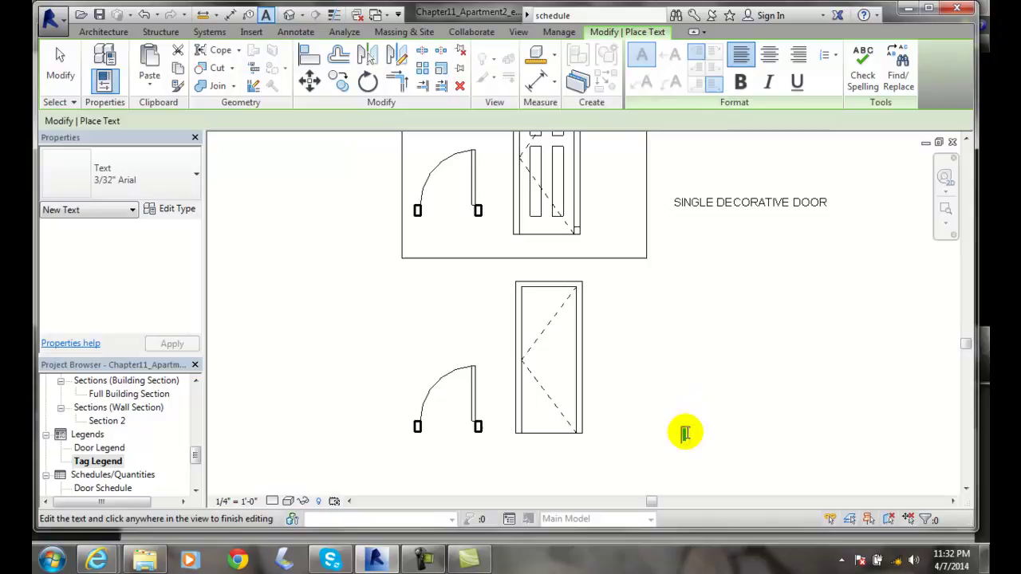
{"action": "type", "text": "SINGLE FLU"}
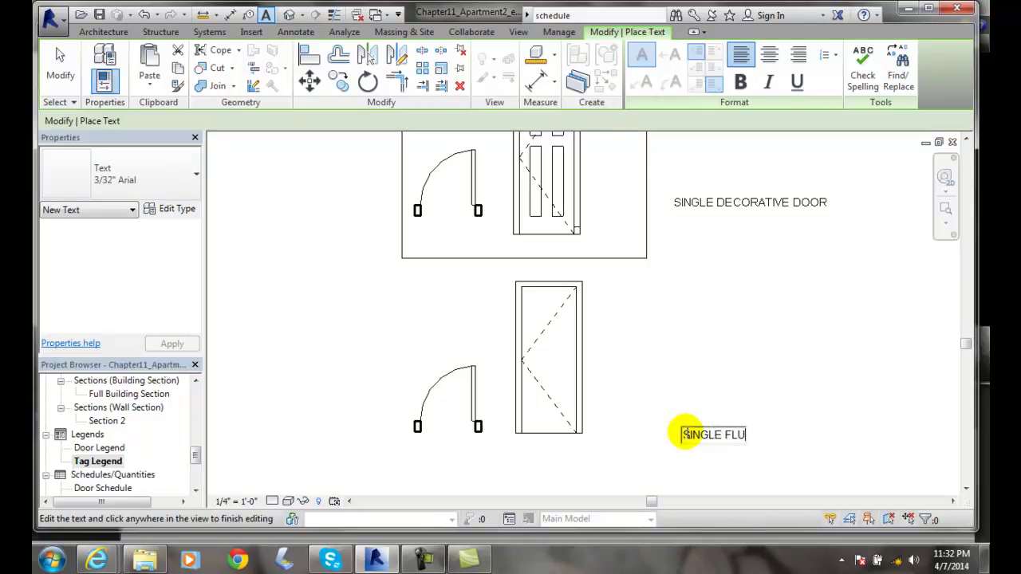
{"action": "type", "text": "SH DO"}
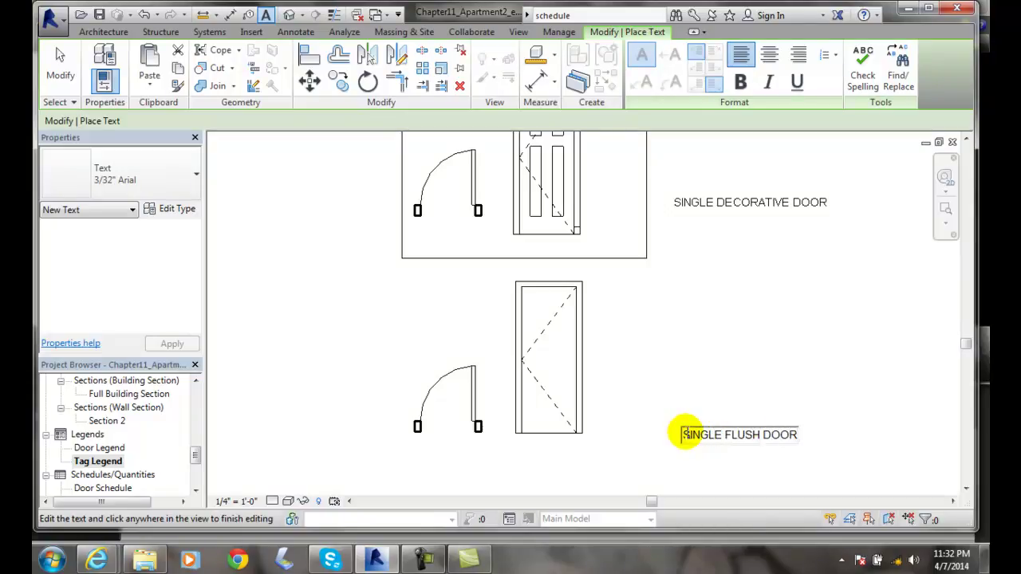
{"action": "type", "text": "OR"}
{"action": "left_click", "coordinate": [868, 403]}
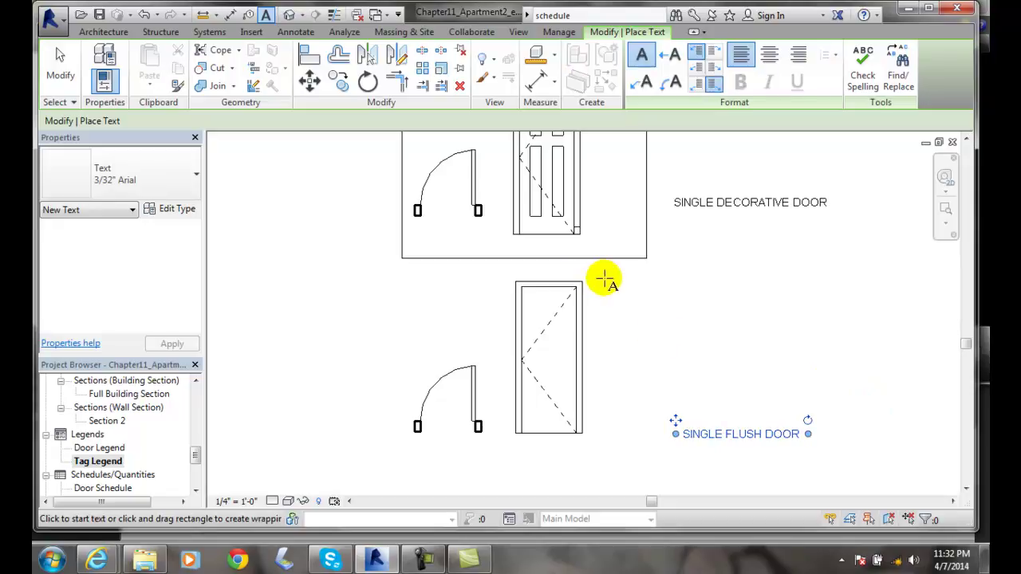
{"action": "key", "text": "Escape"}
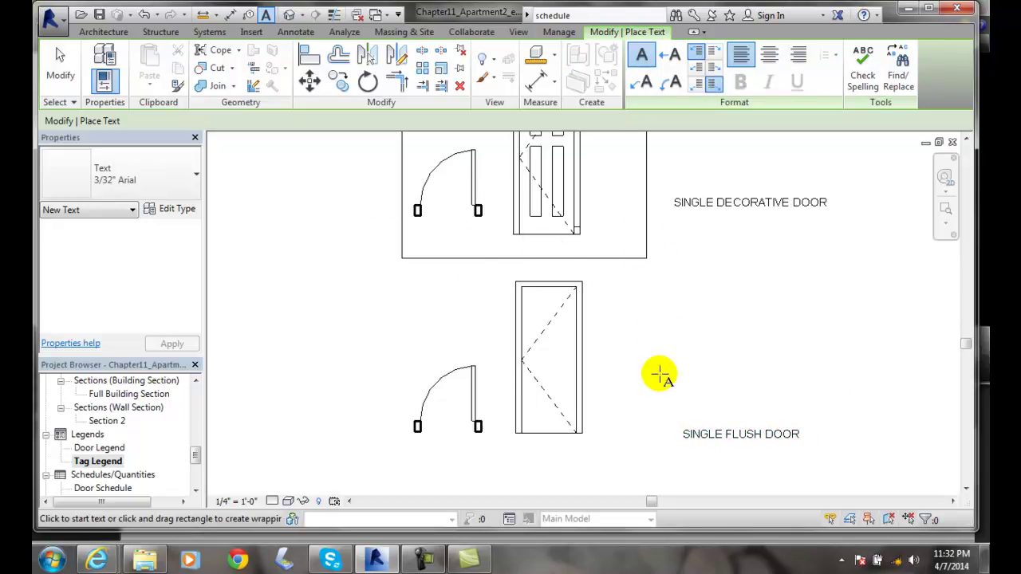
{"action": "scroll", "coordinate": [855, 291], "scroll_direction": "down", "scroll_amount": 1}
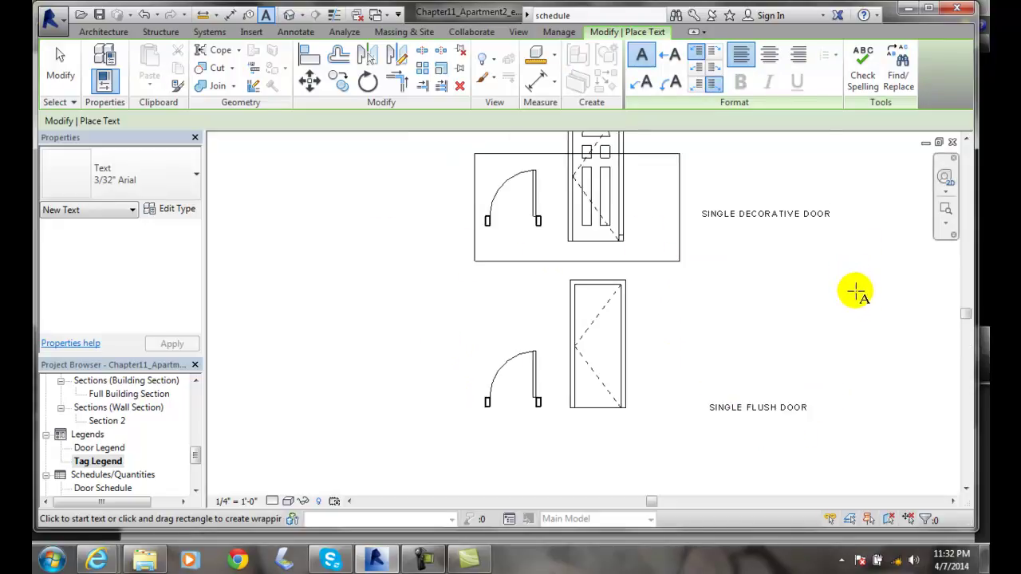
{"action": "scroll", "coordinate": [855, 292], "scroll_direction": "down", "scroll_amount": 1}
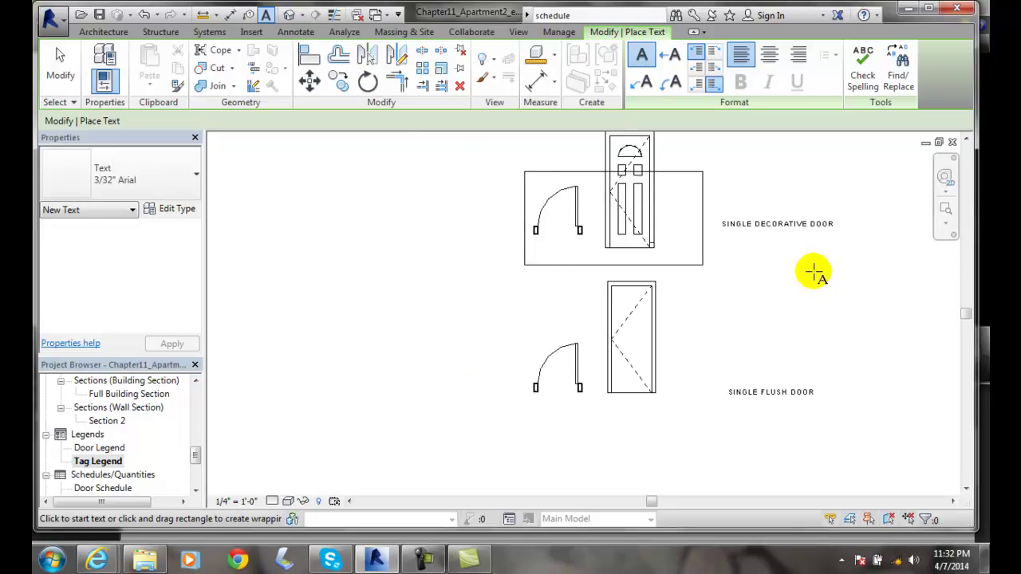